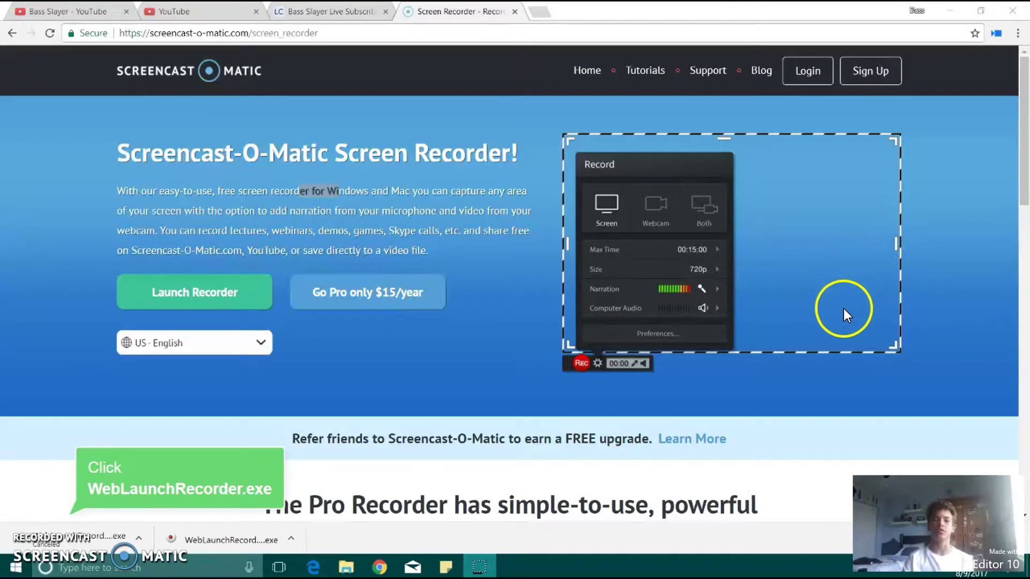
Step: Bring up the fishing channel's YouTube tab and try its Subscribe button
left_click(110, 11)
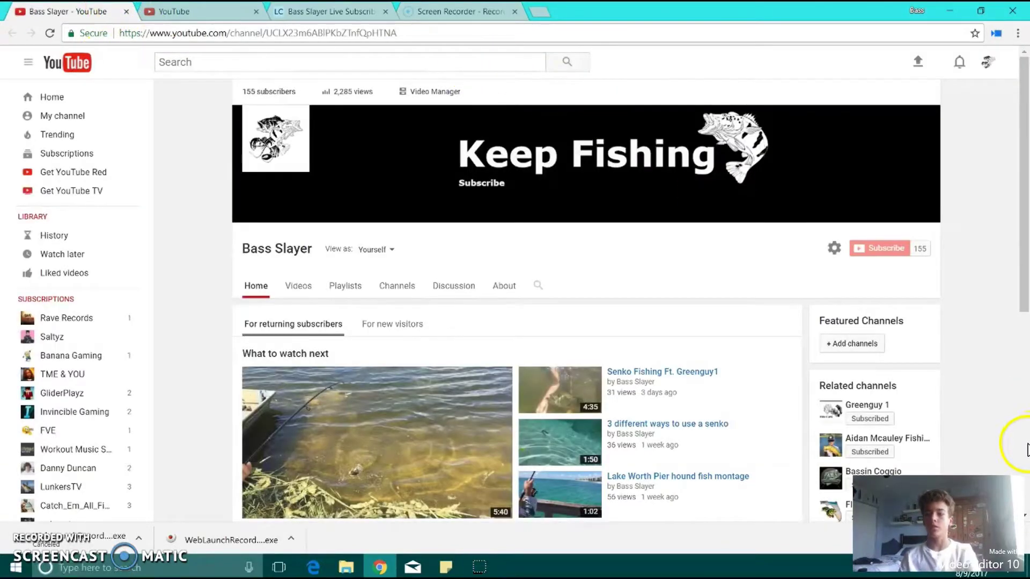
left_click(890, 252)
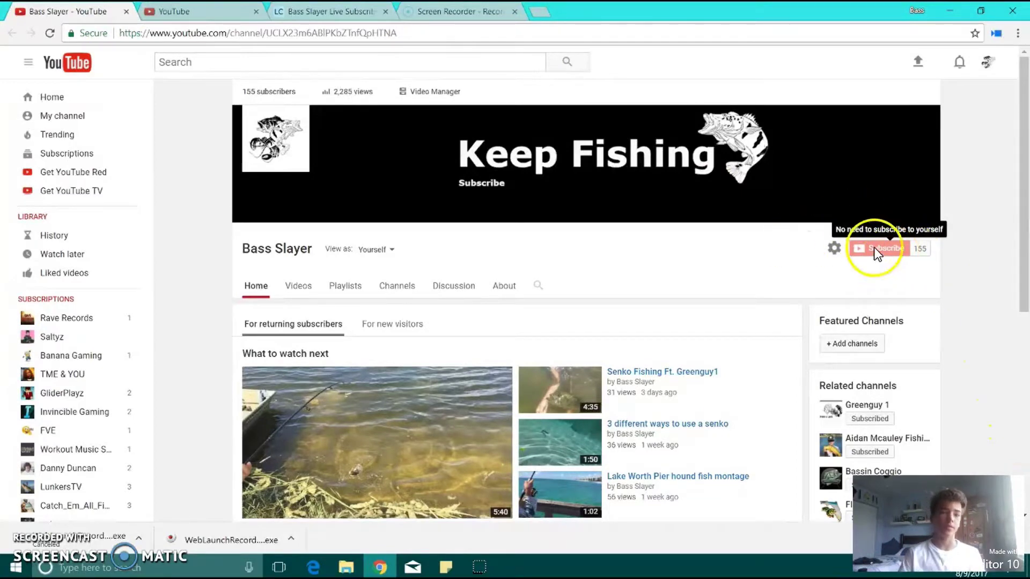
Step: Search Google for 'panzoid' in a new tab and open the Panzoid website
left_click(539, 11)
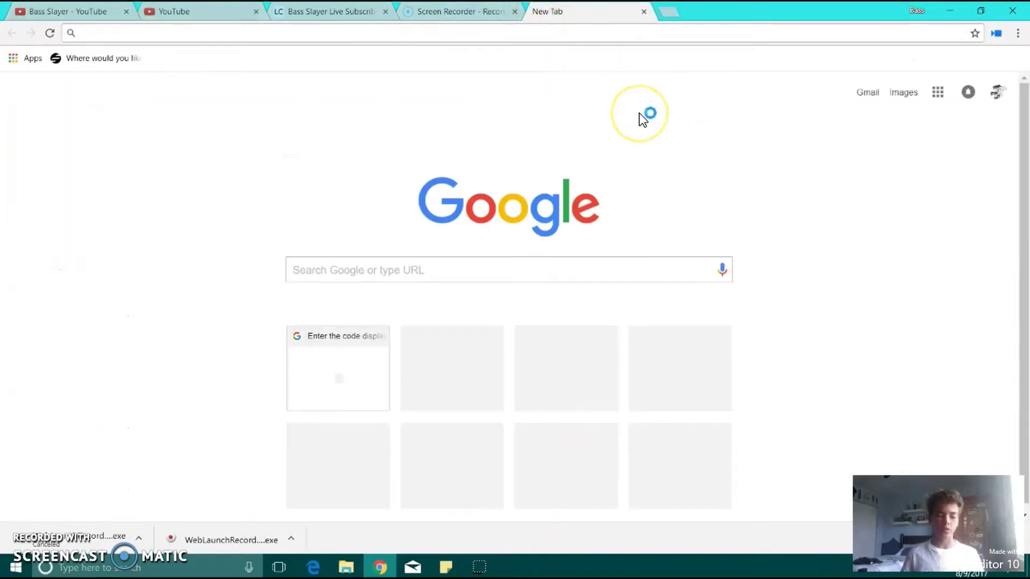
type("P")
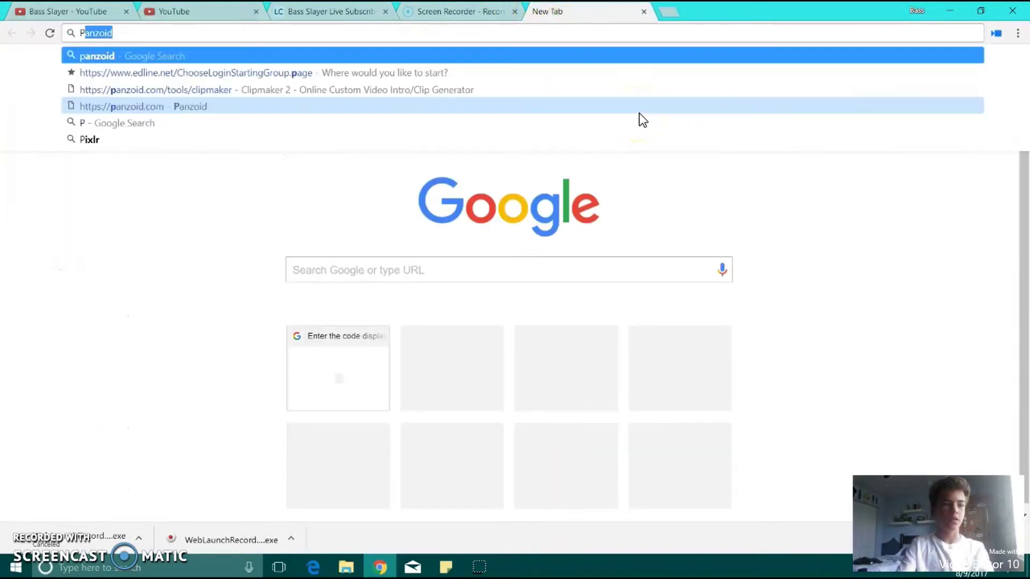
type("an")
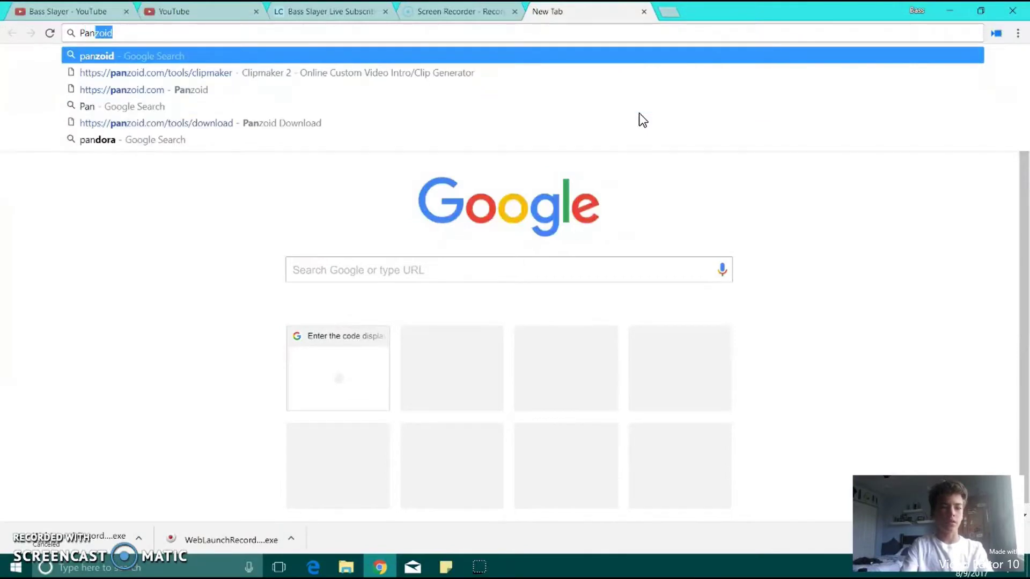
key("Return")
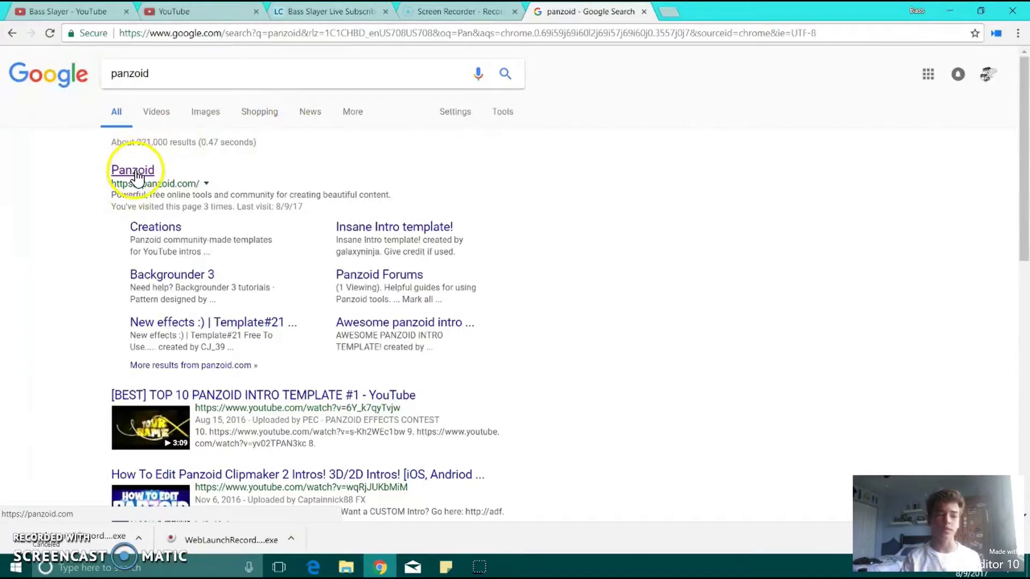
left_click(135, 171)
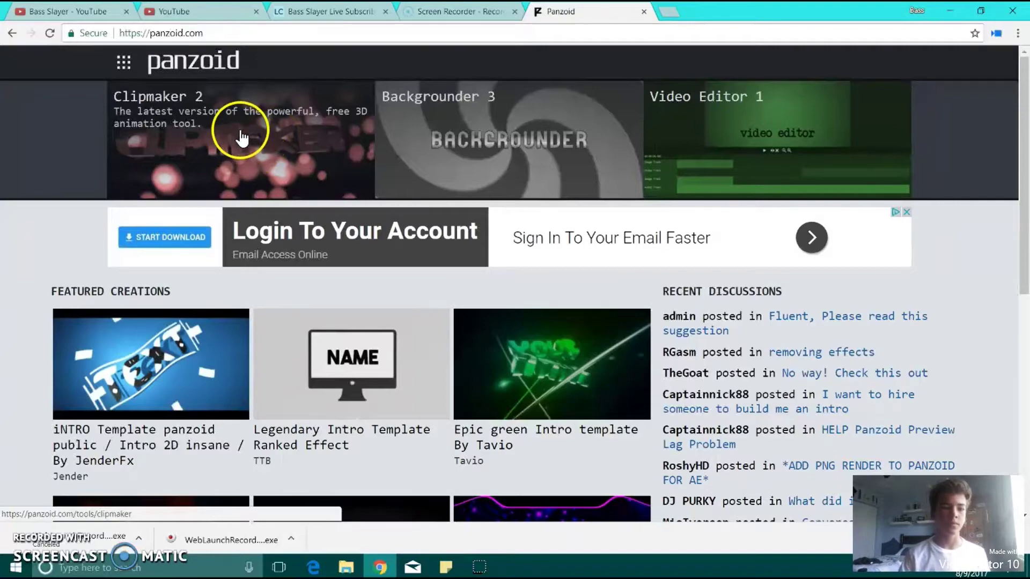
Step: Open the Clipmaker 2 editor from the Panzoid home page and browse its template list
scroll(363, 368, "down", 8)
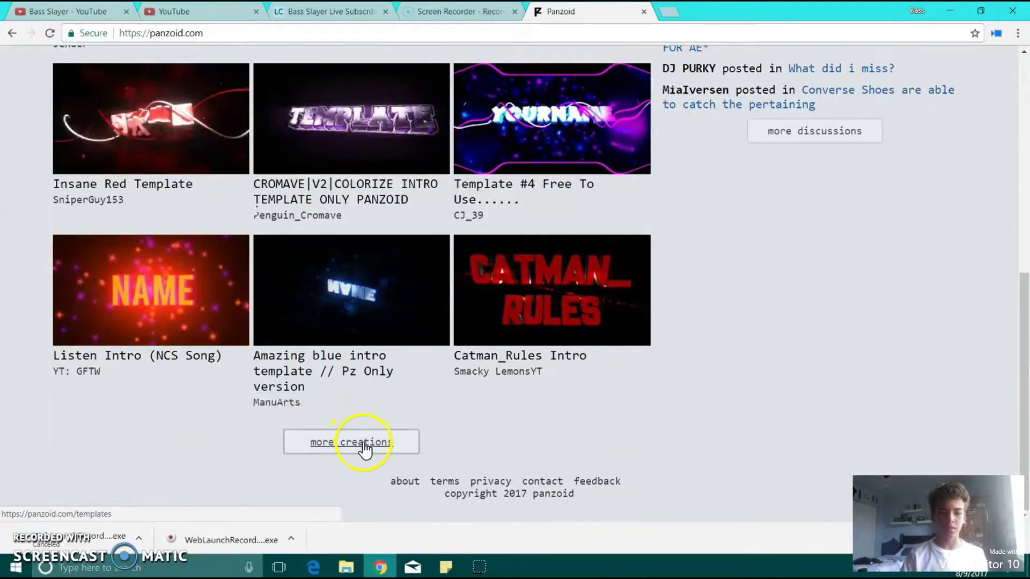
scroll(361, 445, "up", 8)
left_click(161, 128)
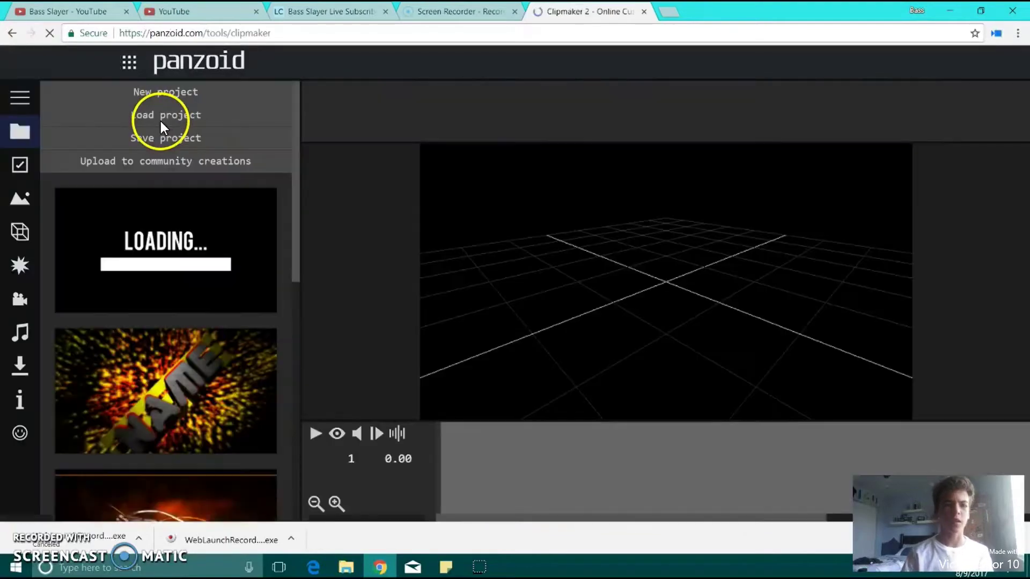
scroll(206, 364, "down", 3)
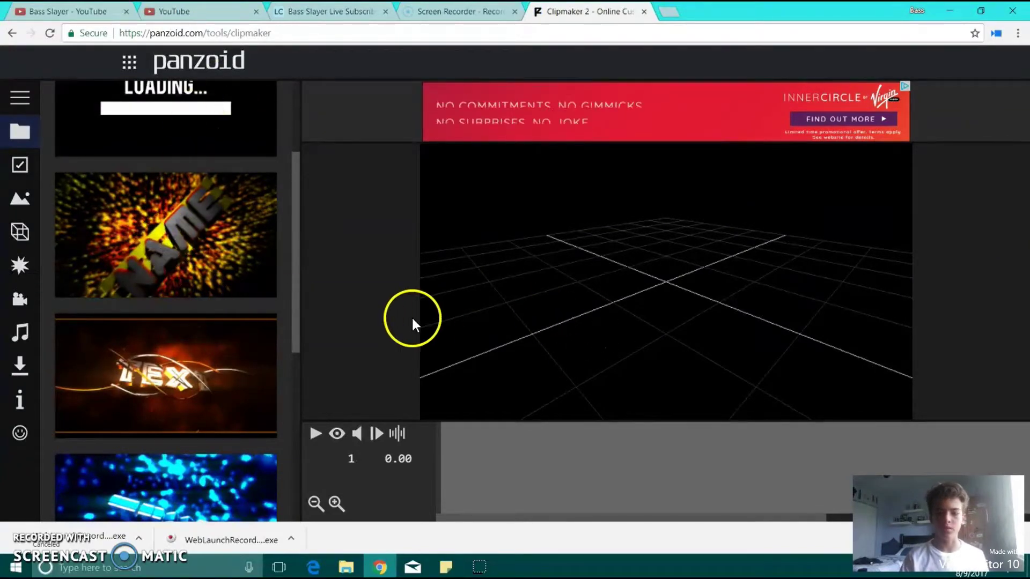
Step: Load the yellow-bar NAME template, orbit it, and preview its rendered animation
left_click(192, 235)
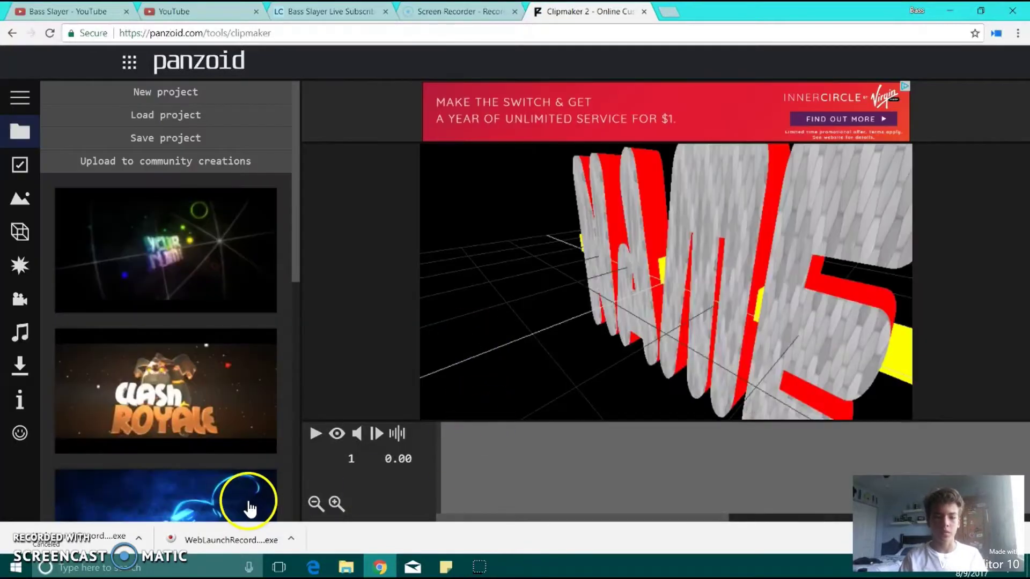
left_click_drag(680, 297, 340, 435)
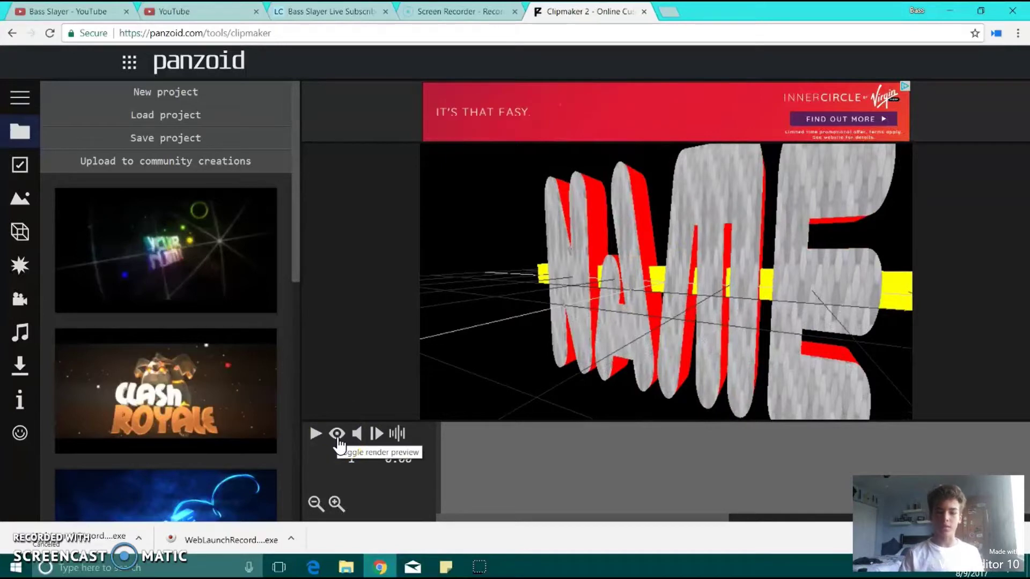
left_click(337, 437)
left_click(318, 434)
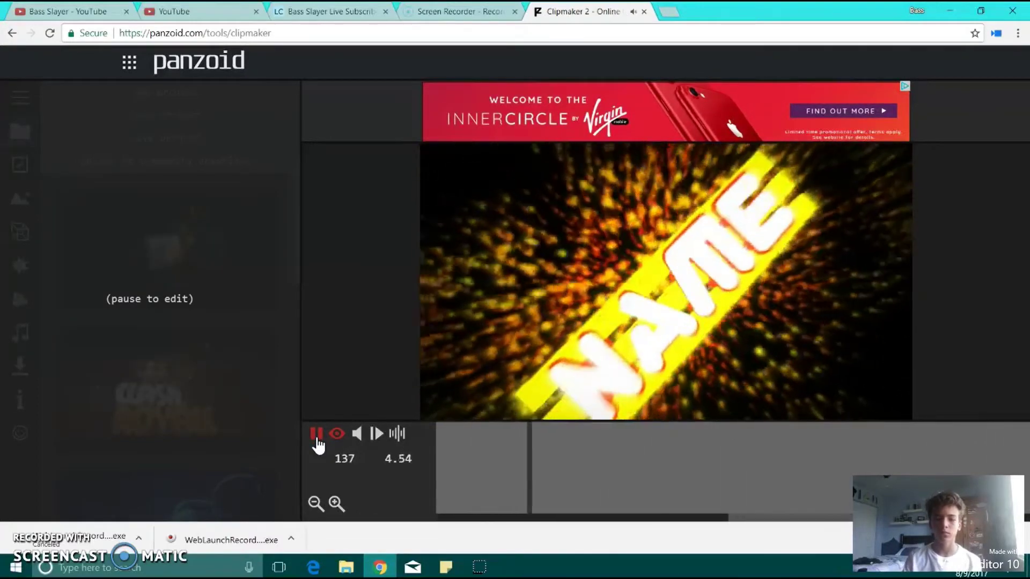
left_click(252, 436)
left_click(336, 436)
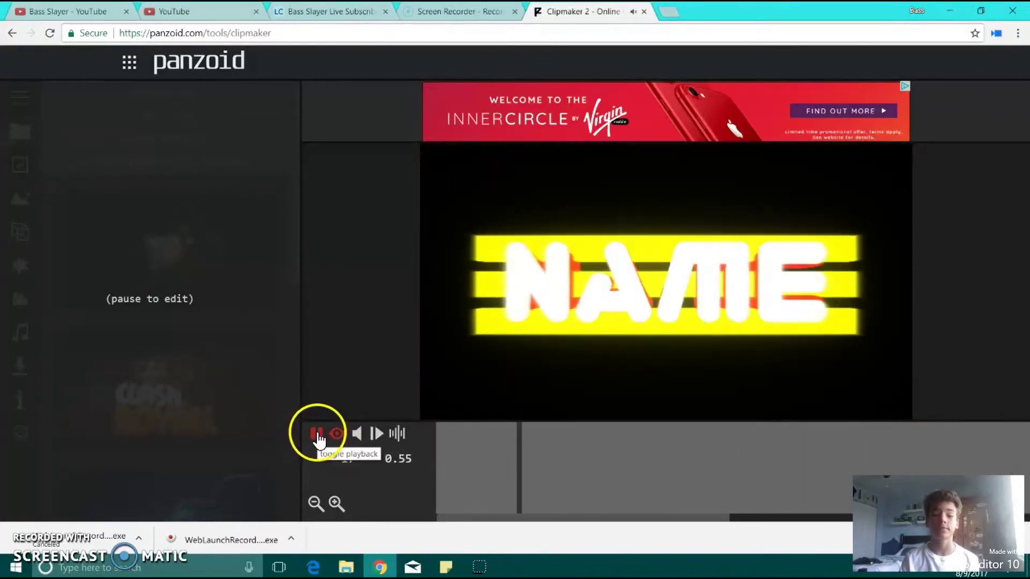
left_click(316, 435)
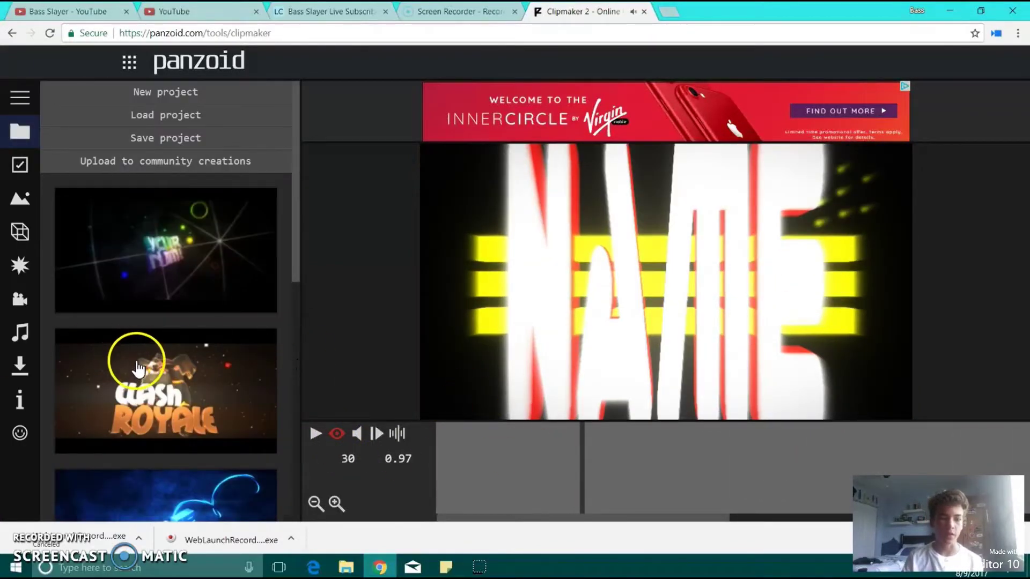
scroll(138, 370, "down", 5)
scroll(138, 370, "up", 1)
scroll(138, 370, "down", 1)
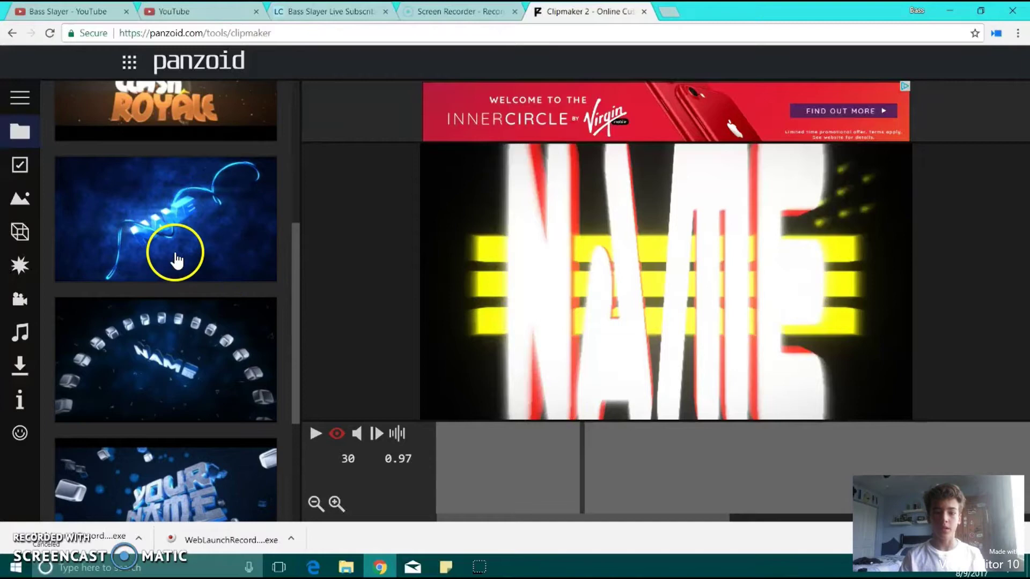
scroll(176, 255, "up", 3)
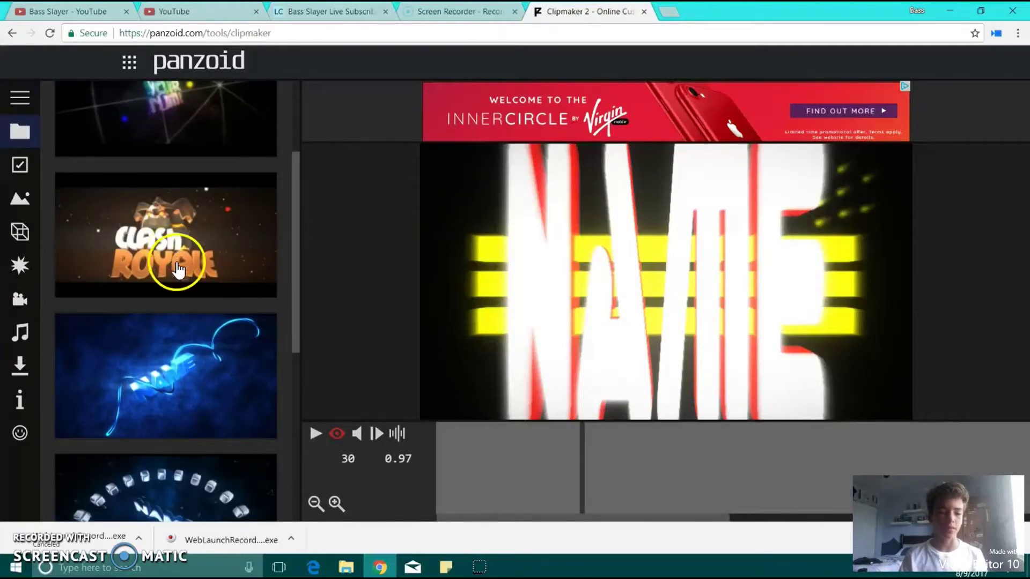
Step: Load the blue swirl intro template and play its rendered preview, then pause it
left_click(181, 351)
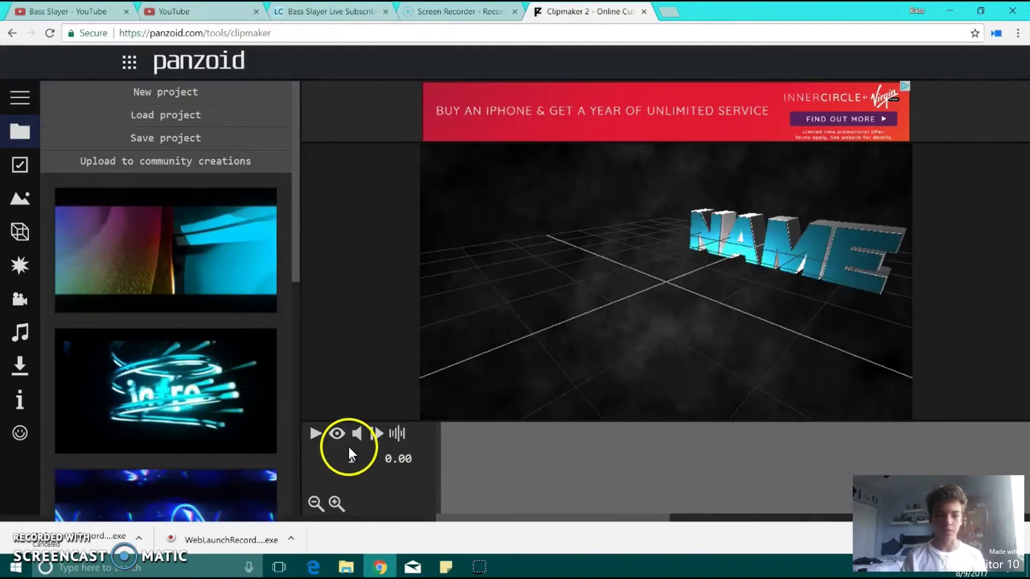
left_click(337, 436)
left_click(315, 433)
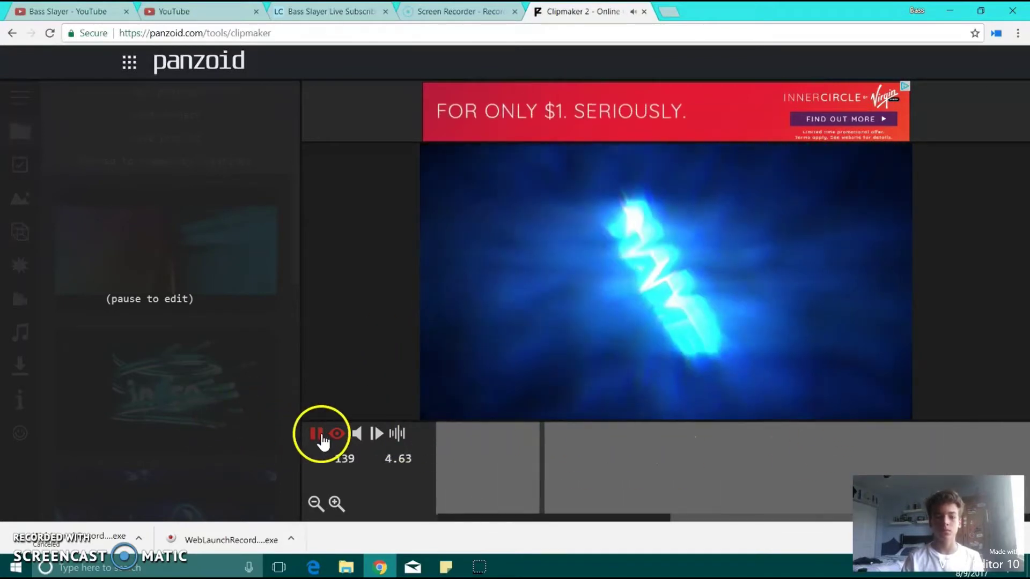
left_click(317, 437)
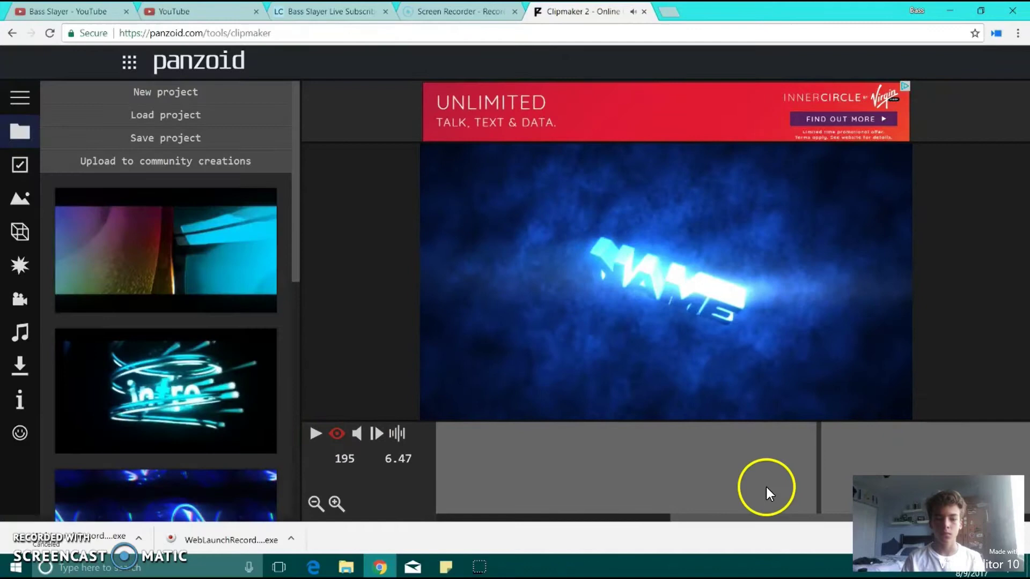
Step: Change the first NAME text object's 3D text to 'Bass'
left_click(21, 234)
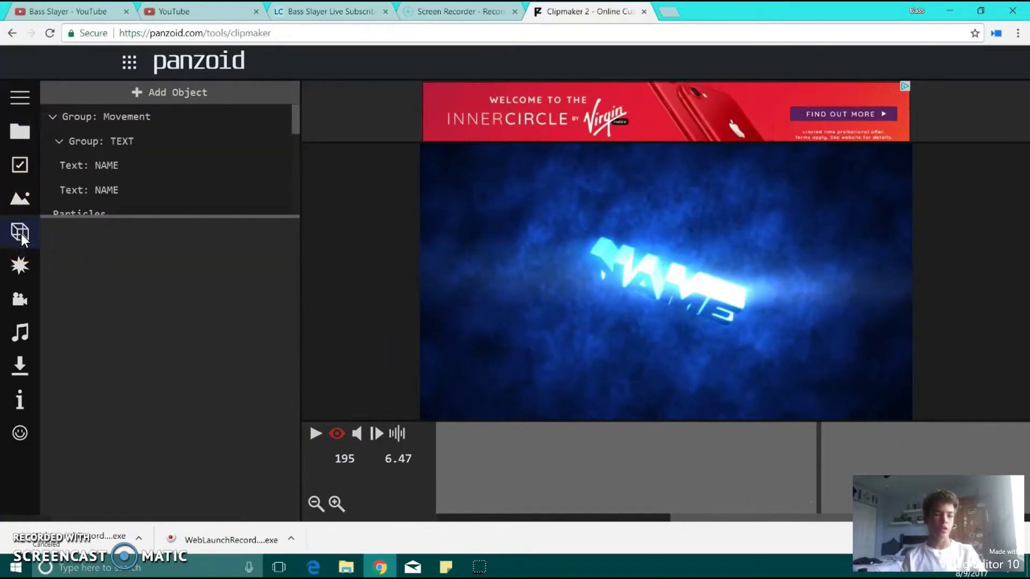
scroll(111, 157, "down", 3)
scroll(111, 157, "up", 3)
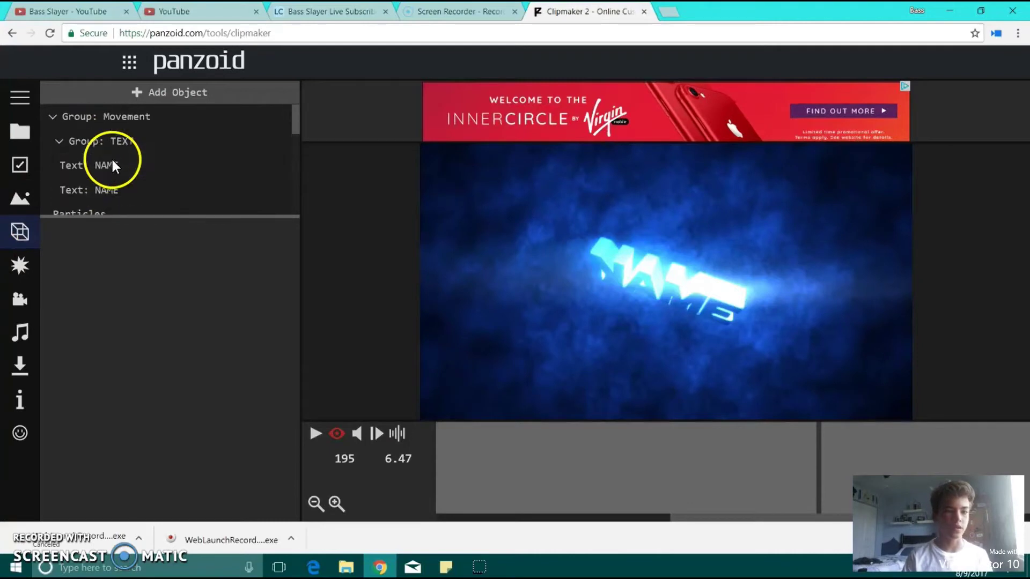
left_click(117, 161)
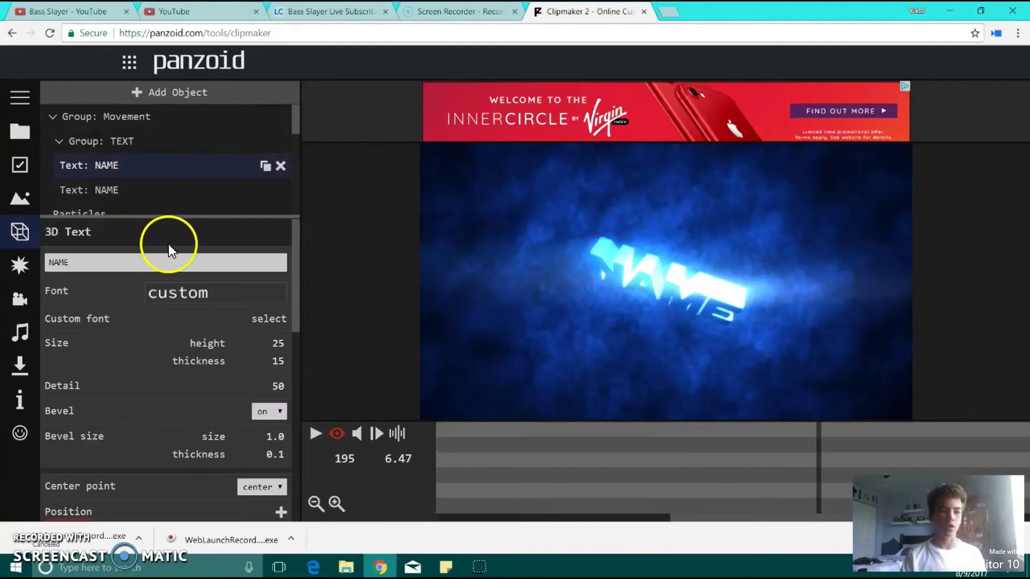
left_click(159, 263)
double_click(159, 262)
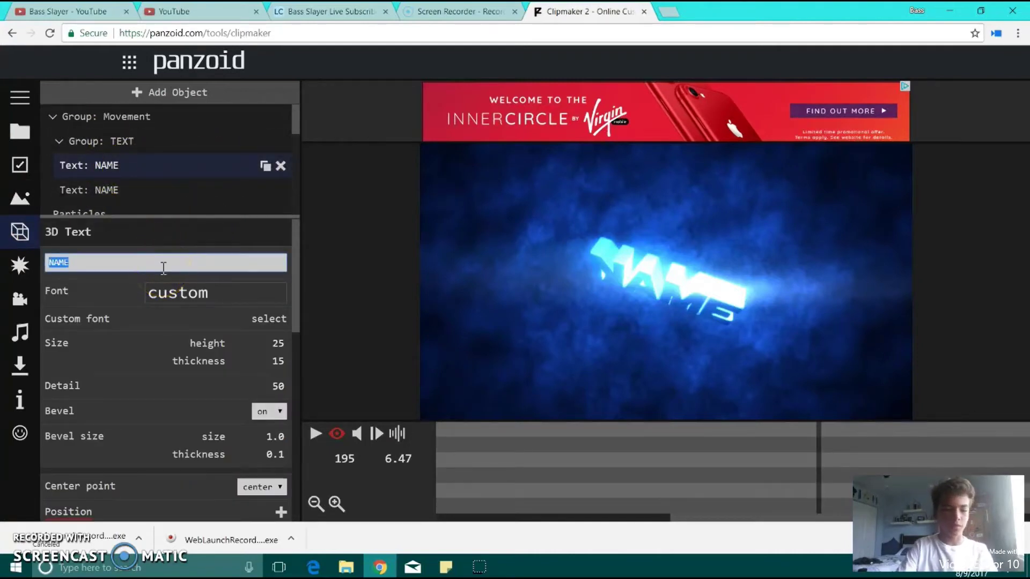
type("Bass")
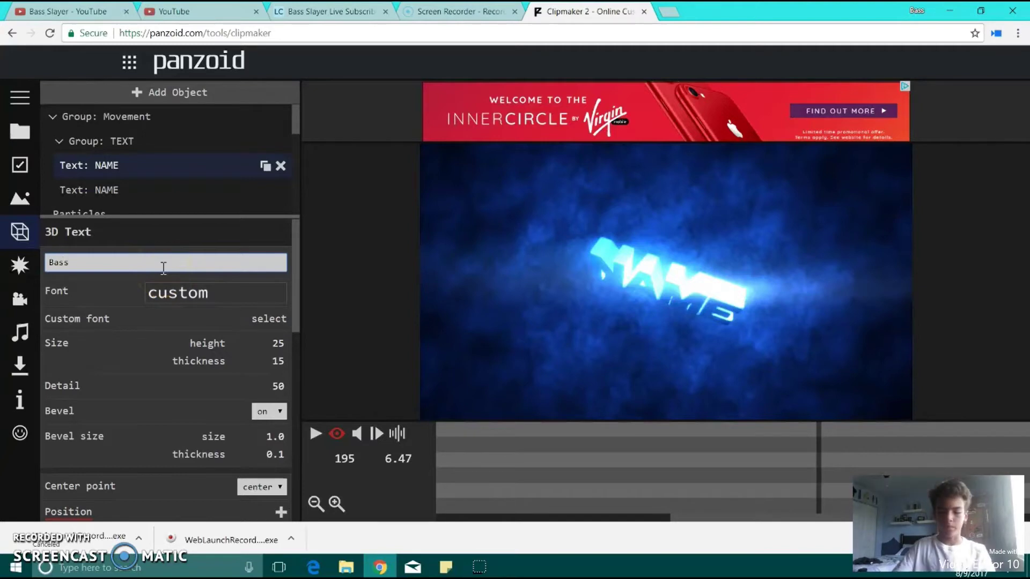
left_click(142, 191)
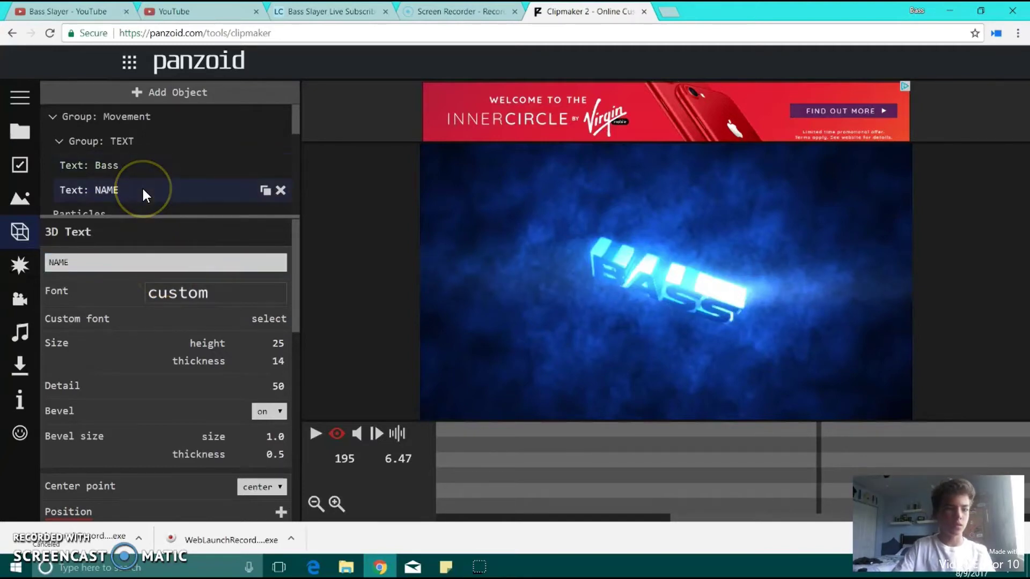
Step: Change the second NAME text object's 3D text to 'Slayer'
scroll(140, 167, "down", 3)
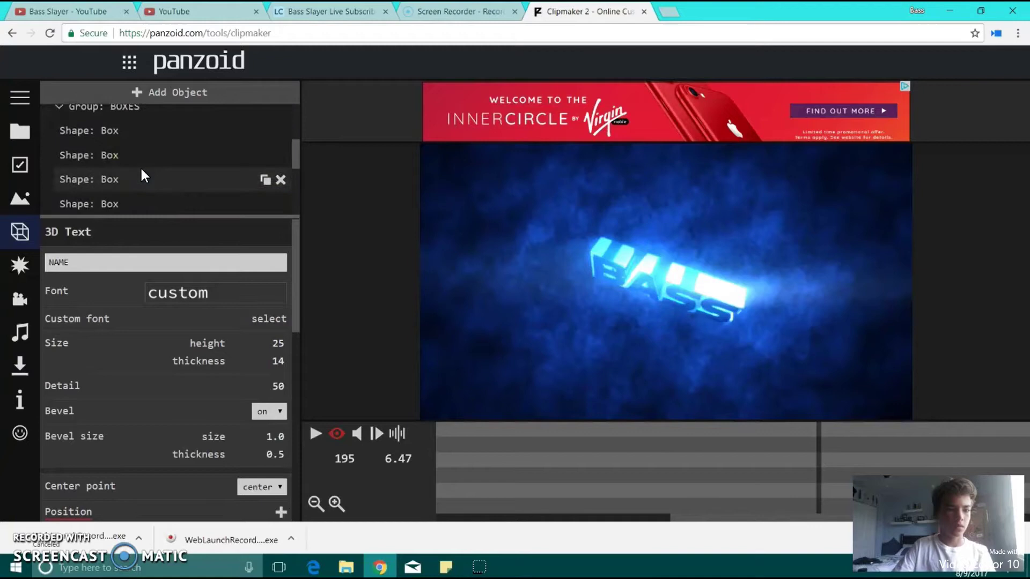
scroll(142, 171, "up", 3)
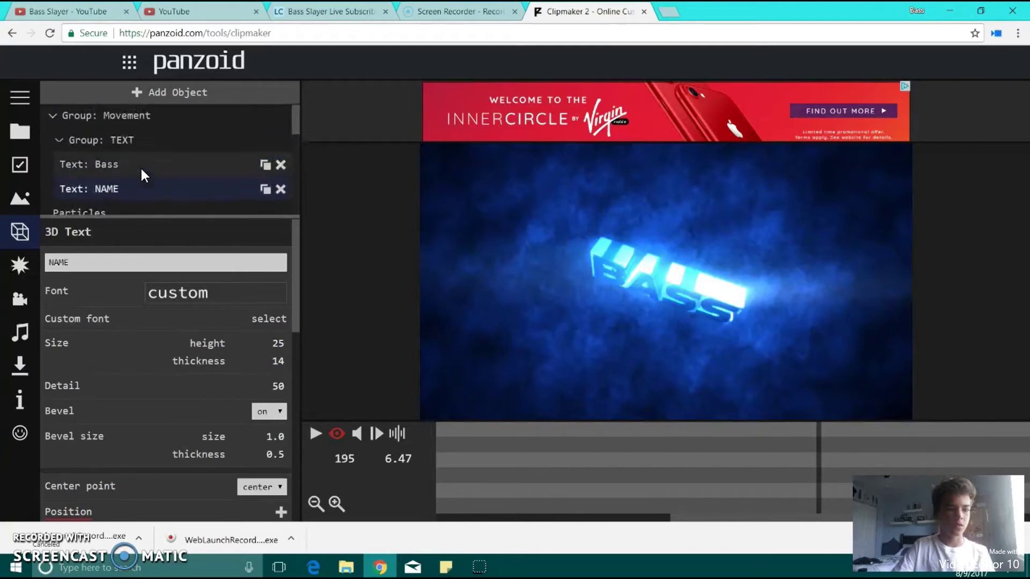
scroll(140, 166, "down", 1)
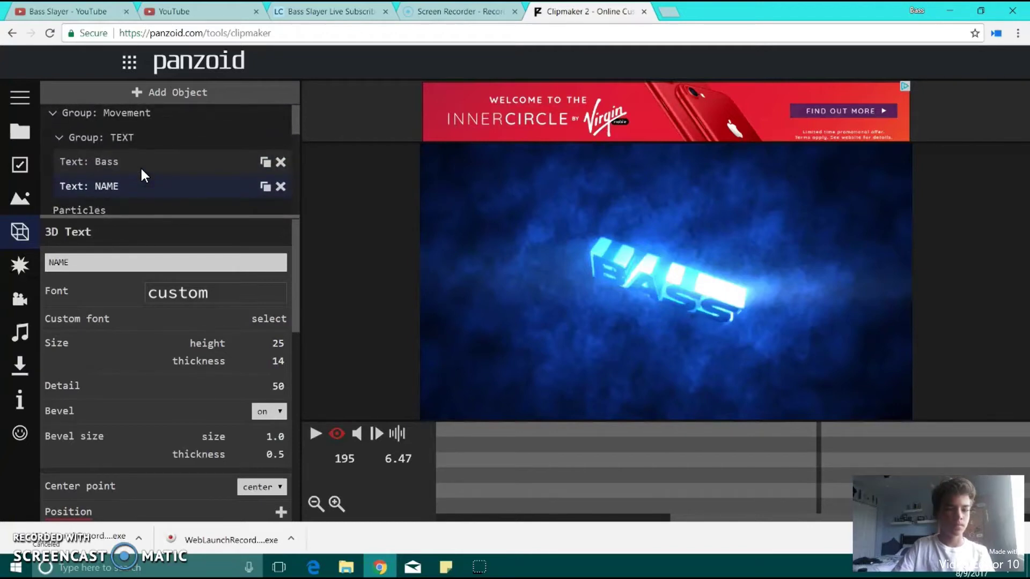
left_click(139, 181)
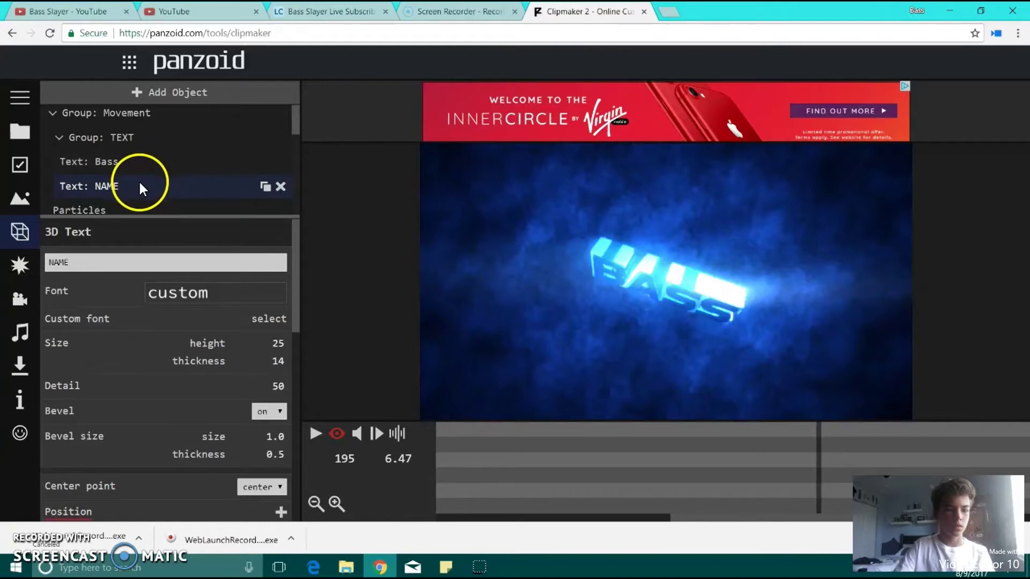
double_click(101, 260)
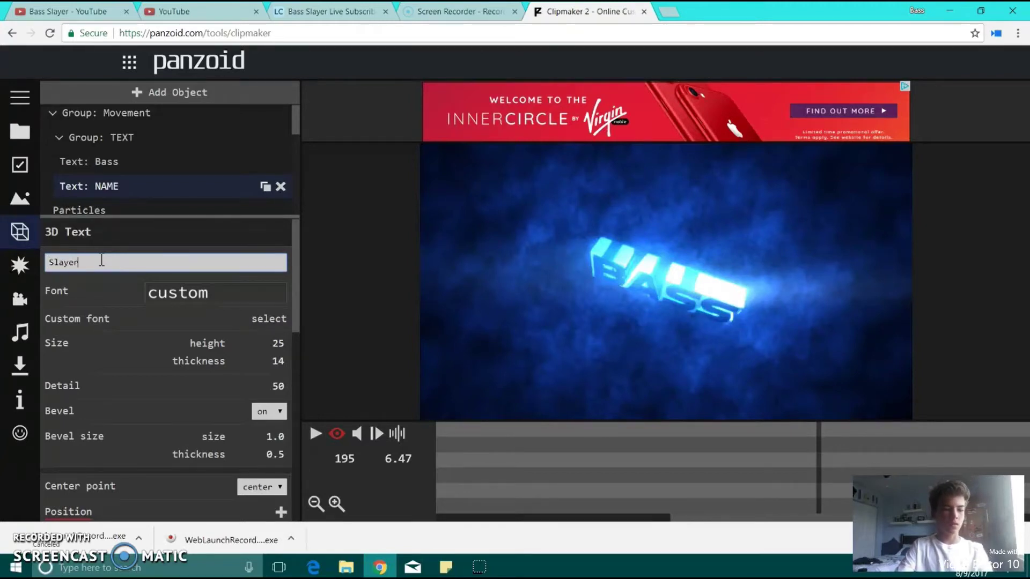
left_click(129, 251)
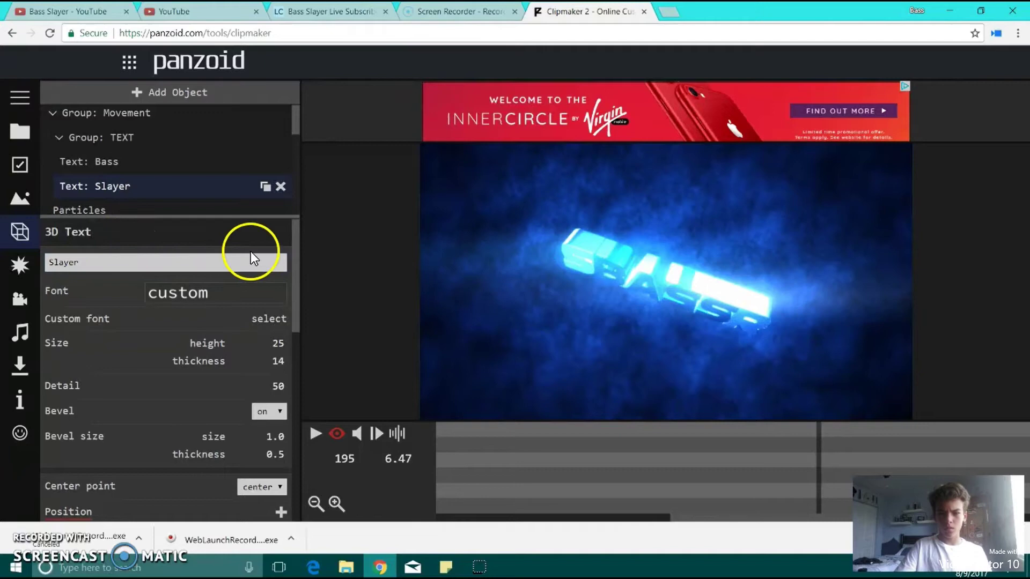
key("BackSpace")
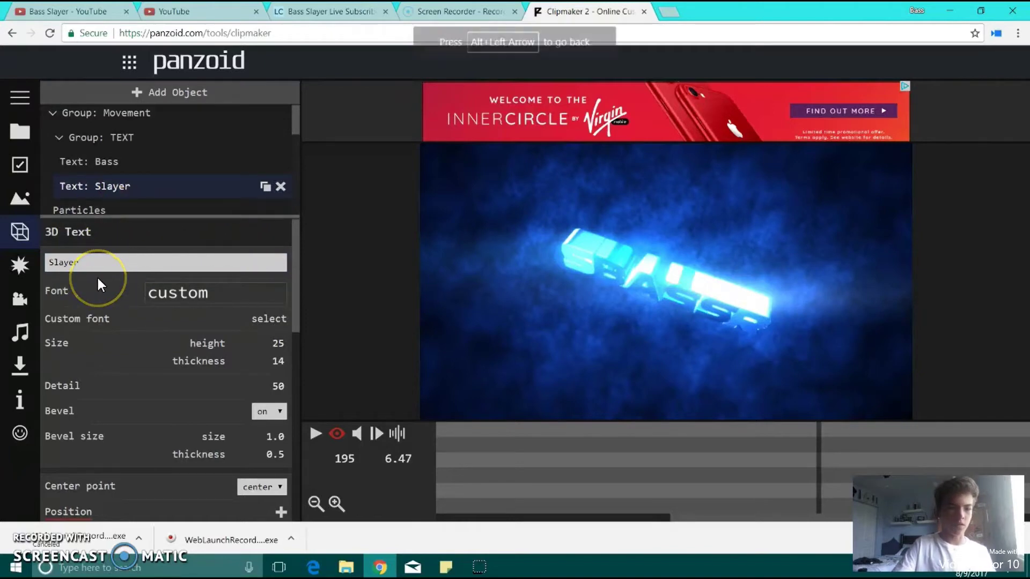
left_click(109, 268)
Step: Replace the 'Slayer' and 'Bass' wording with 'Fish' in both 3D text objects
key("BackSpace")
key("BackSpace")
key("BackSpace")
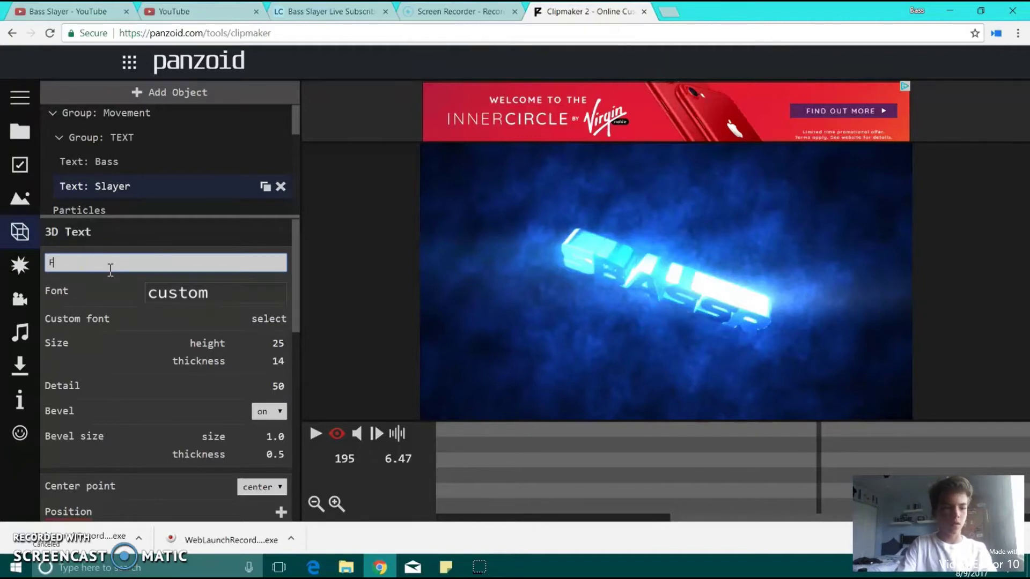
left_click(104, 240)
left_click(127, 162)
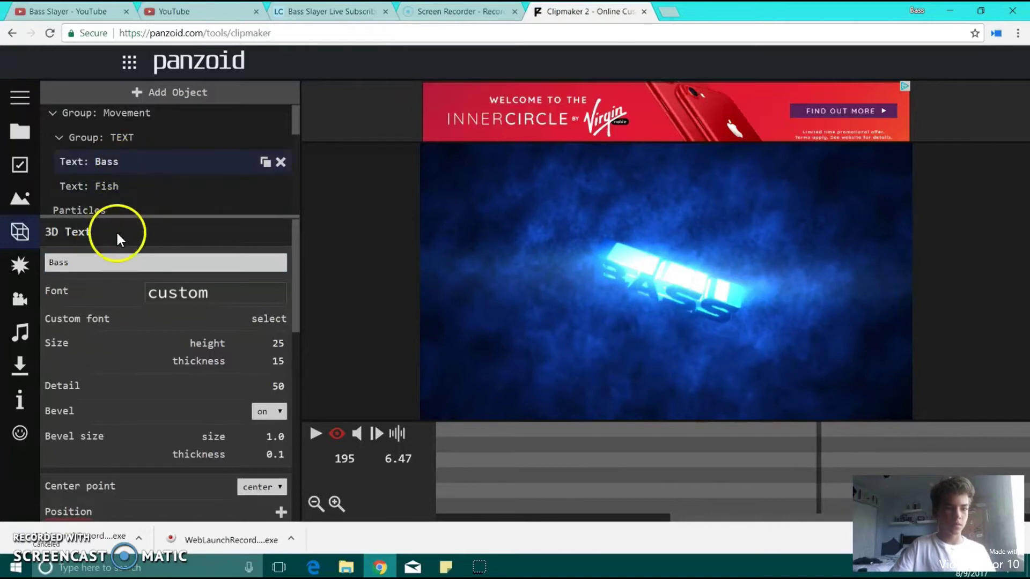
left_click(113, 262)
key("BackSpace")
key("BackSpace")
key("BackSpace")
key("BackSpace")
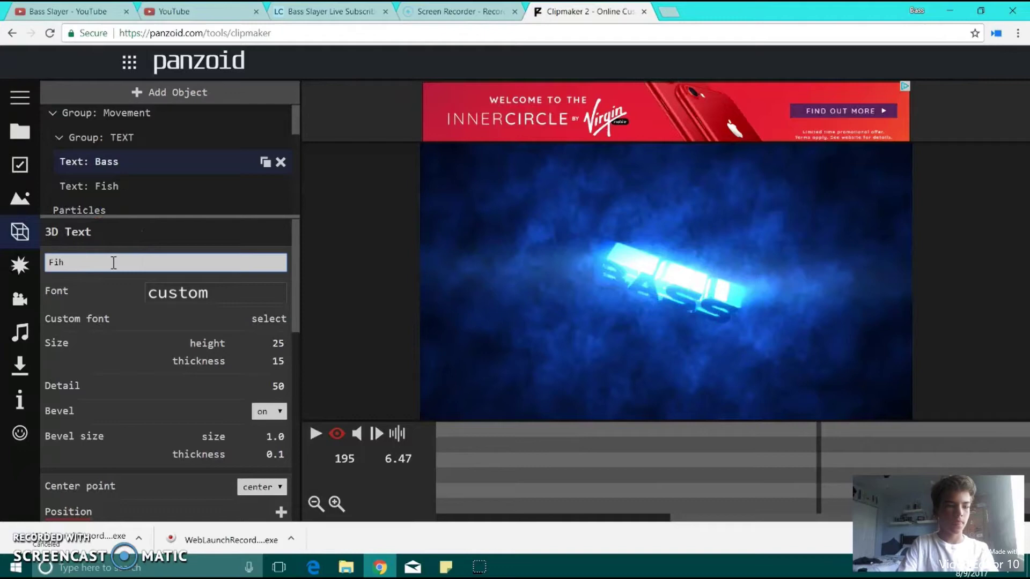
key("Return")
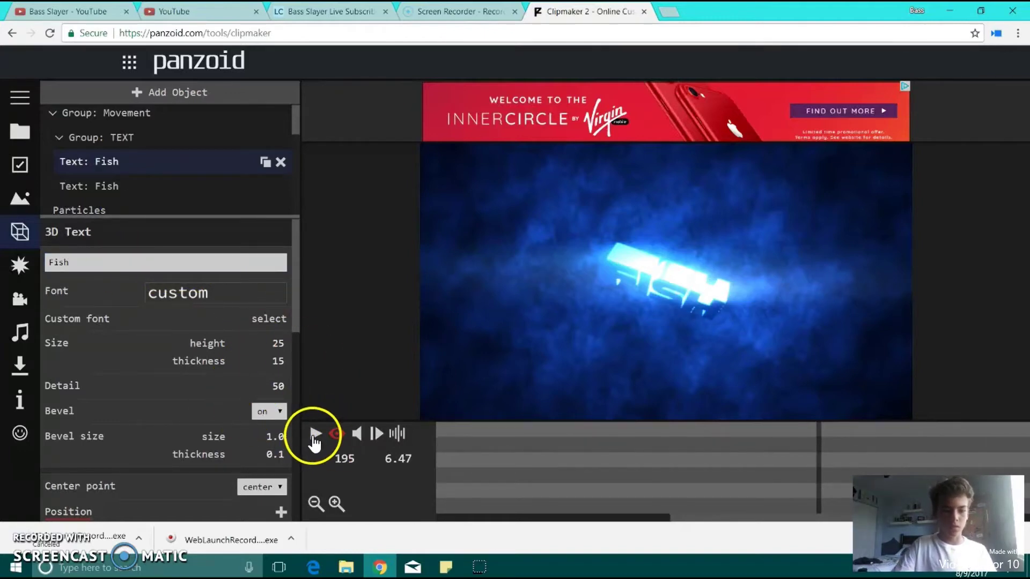
Step: Rewind the timeline, play the FISH intro preview from the start, then pause it
left_click(515, 422)
left_click(358, 437)
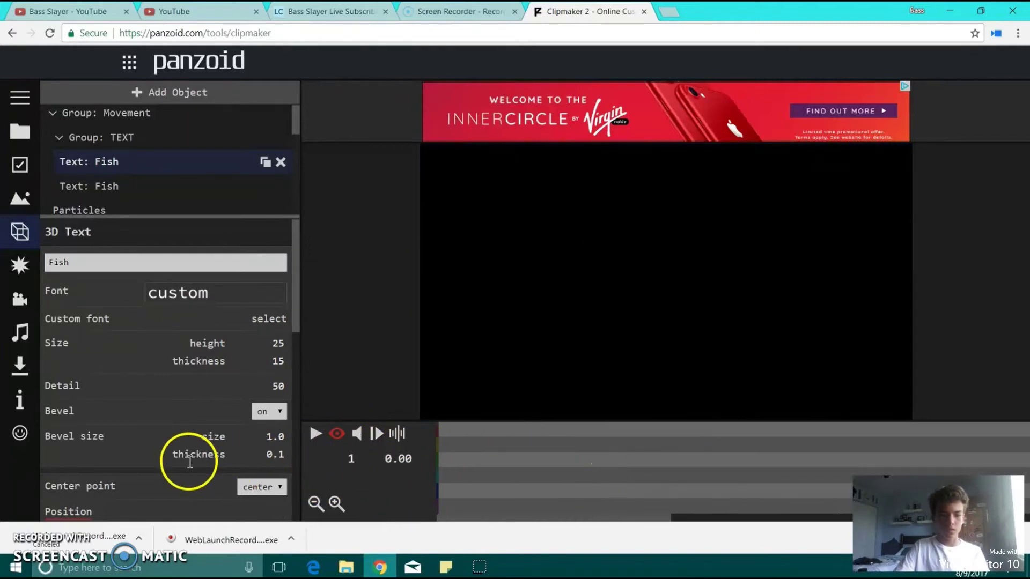
left_click(315, 434)
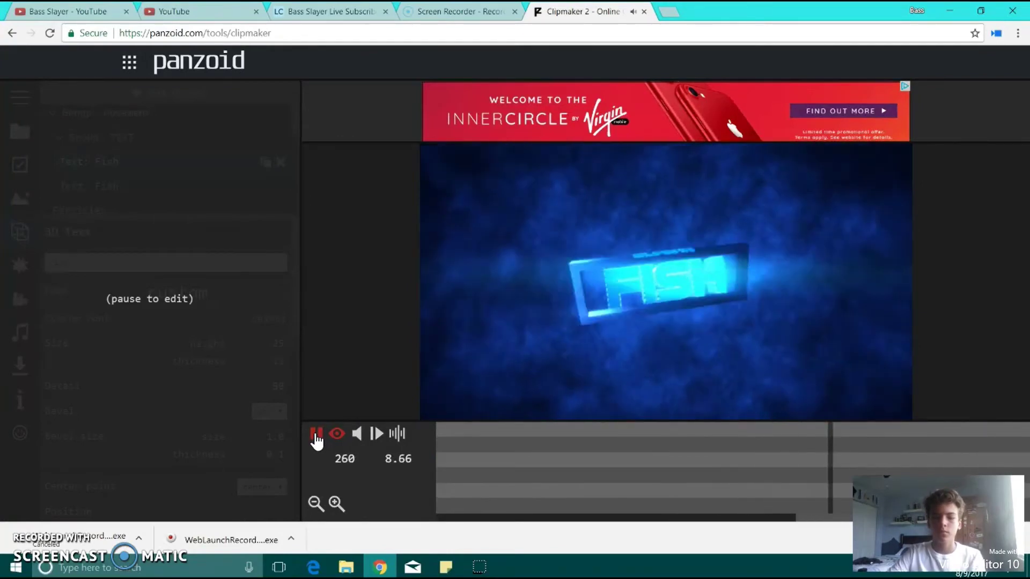
left_click(316, 435)
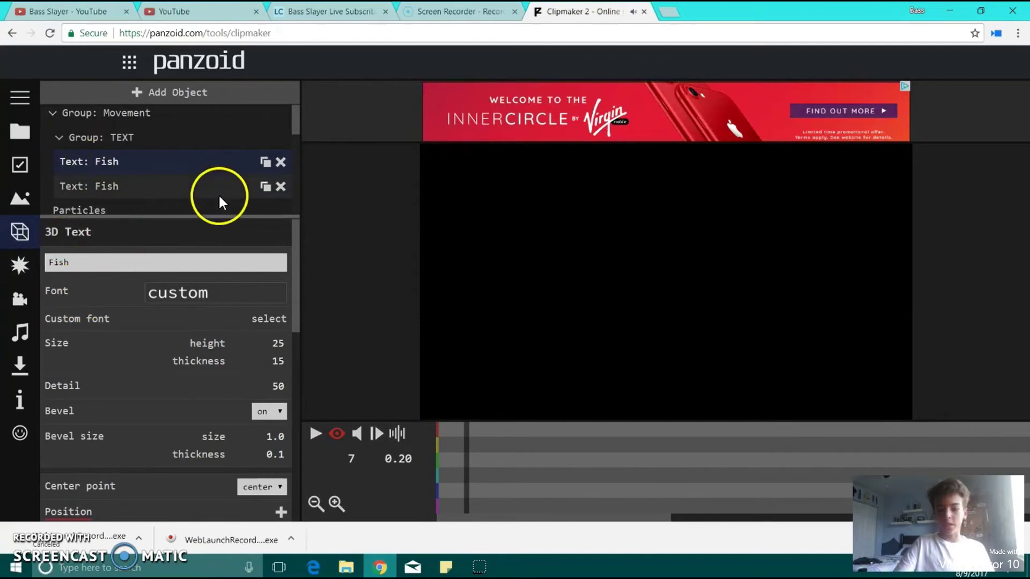
Step: Render the intro video with Mode balanced and Format .mkv
left_click(21, 367)
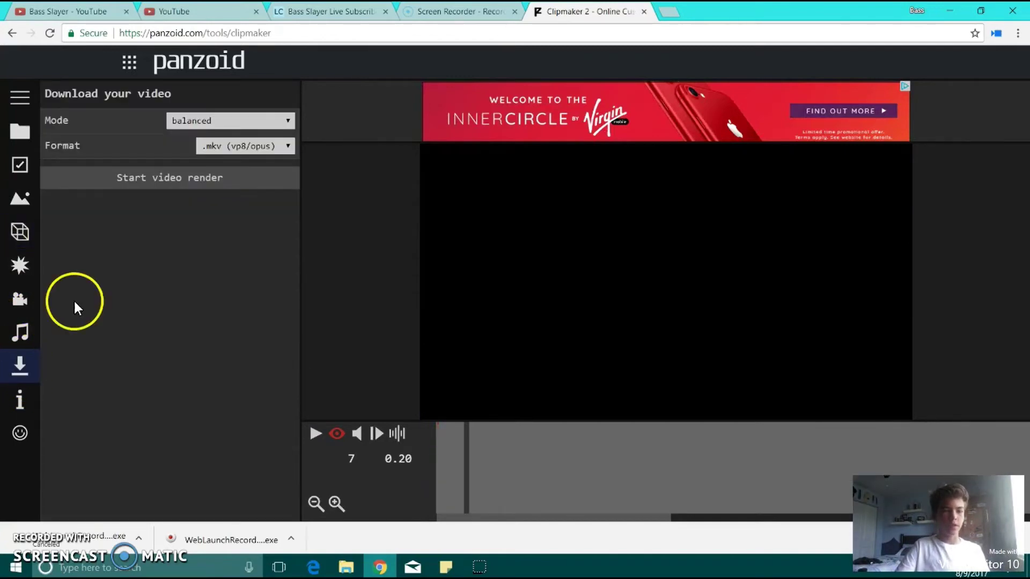
left_click(166, 178)
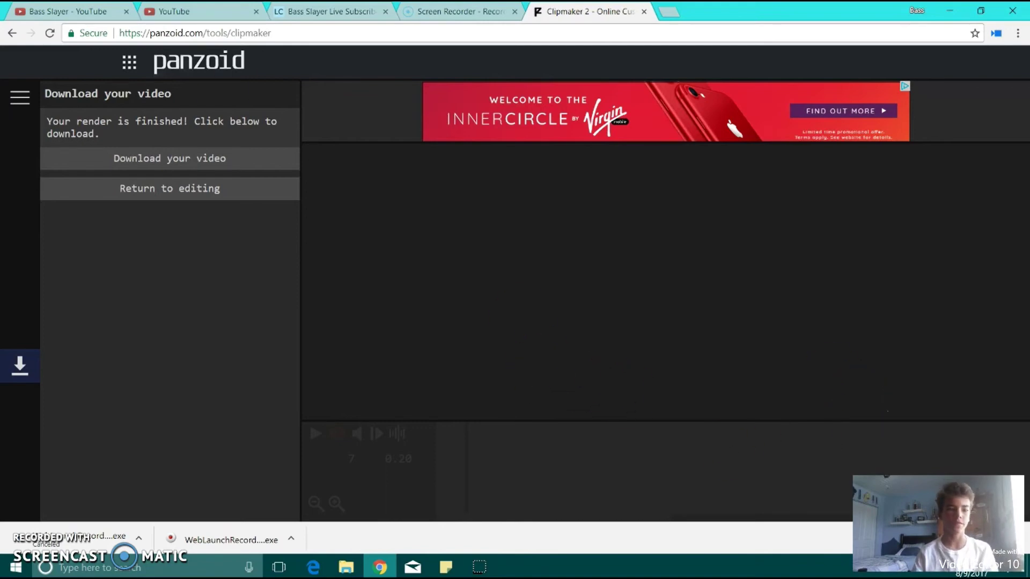
Step: Download the rendered intro video and open the downloaded file
left_click(190, 160)
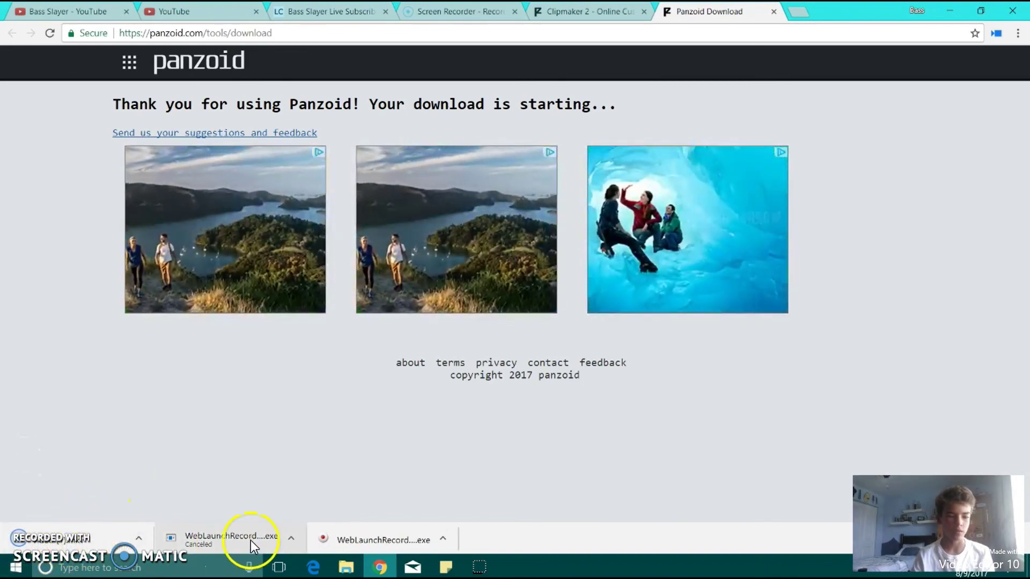
left_click(61, 543)
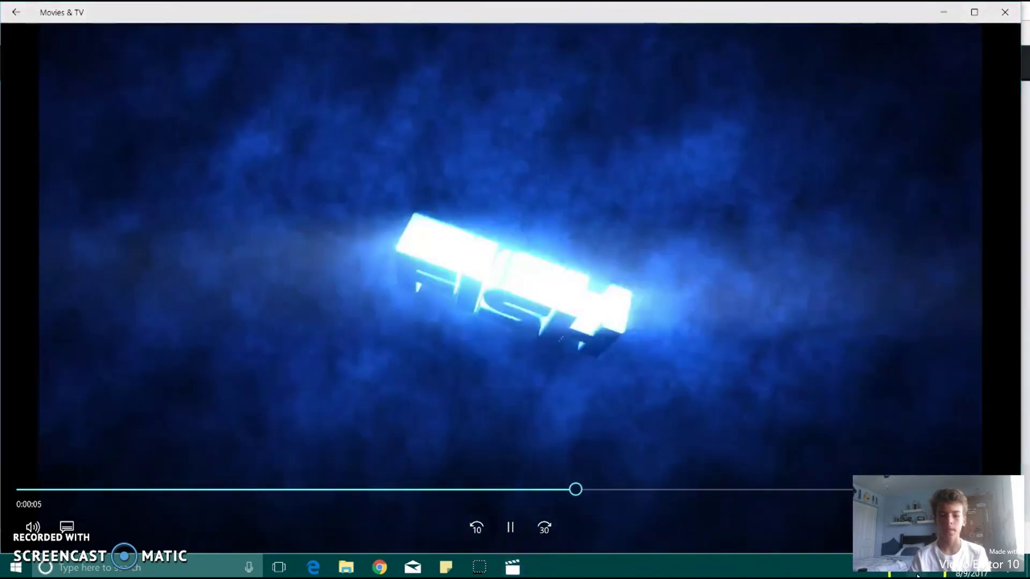
Step: Check the speaker volume while video (1).mkv plays, then close Movies & TV
left_click(919, 575)
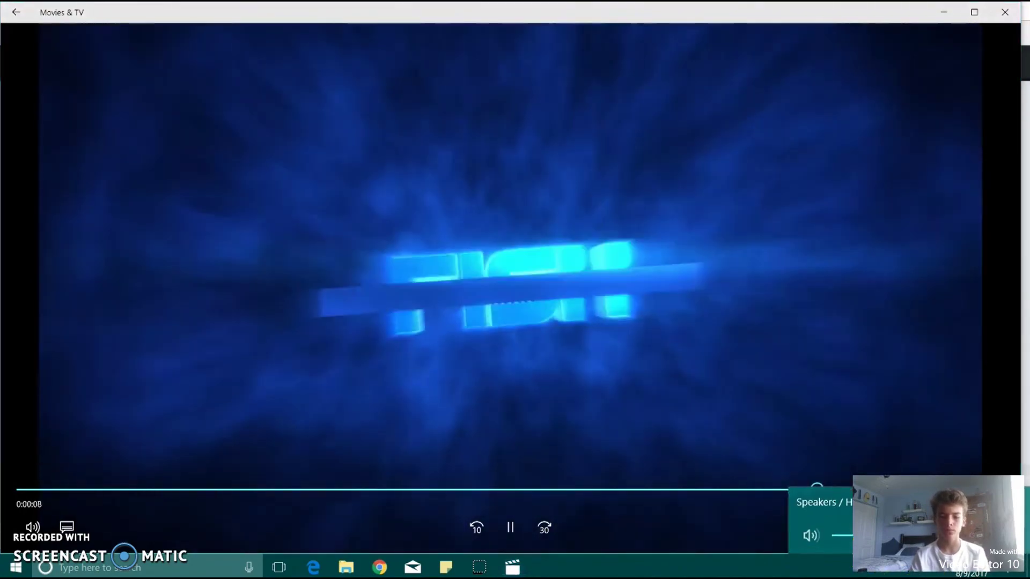
left_click(854, 490)
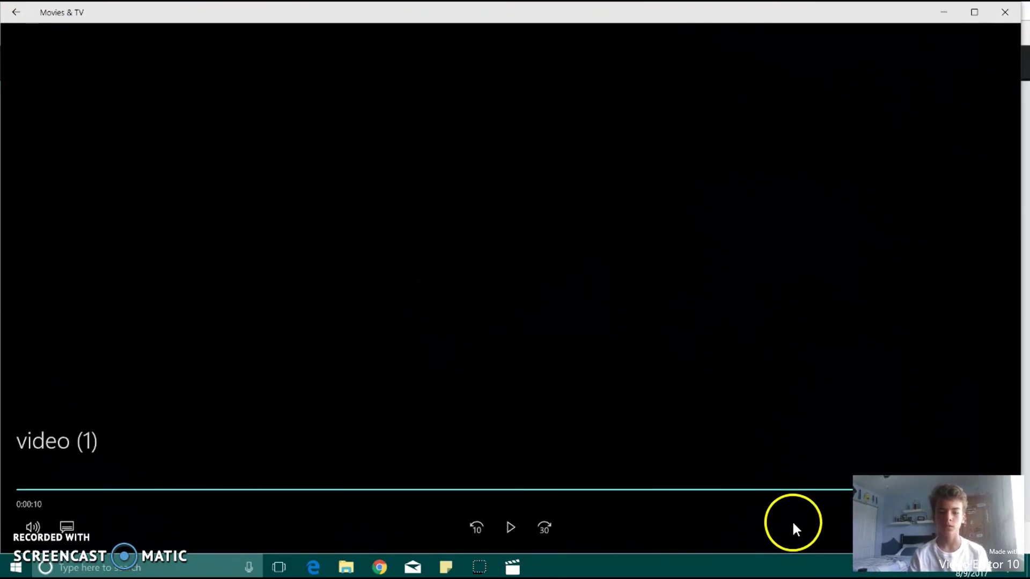
left_click(1010, 13)
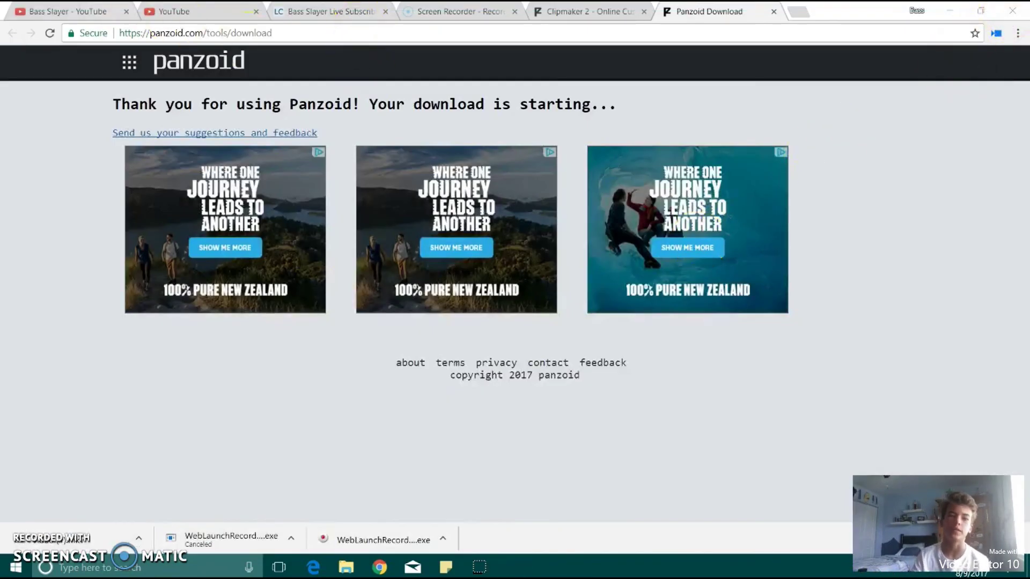